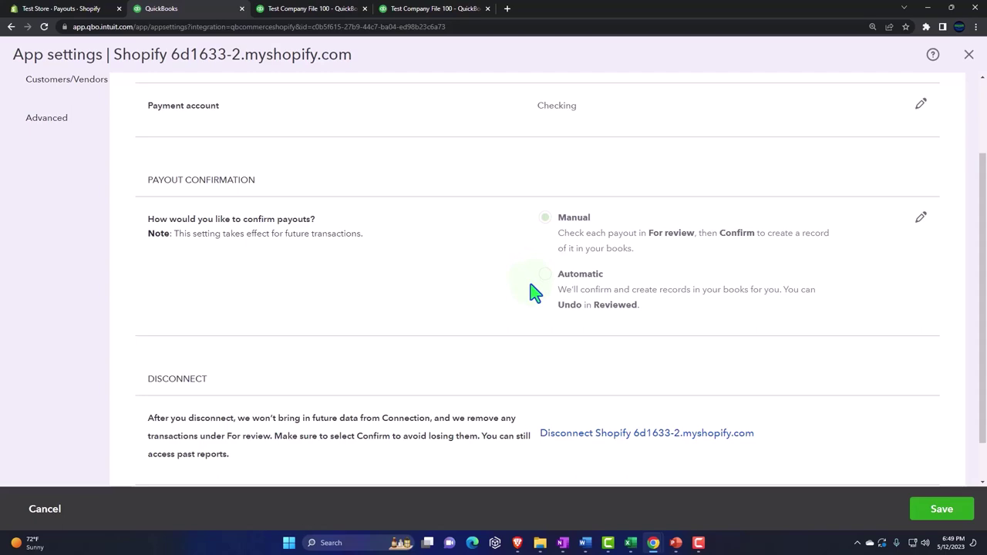
Review the payout confirmation and disconnect settings of the Shopify connection, and open its Items defaults
{"action": "scroll", "coordinate": [535, 293], "scroll_direction": "down", "scroll_amount": 1}
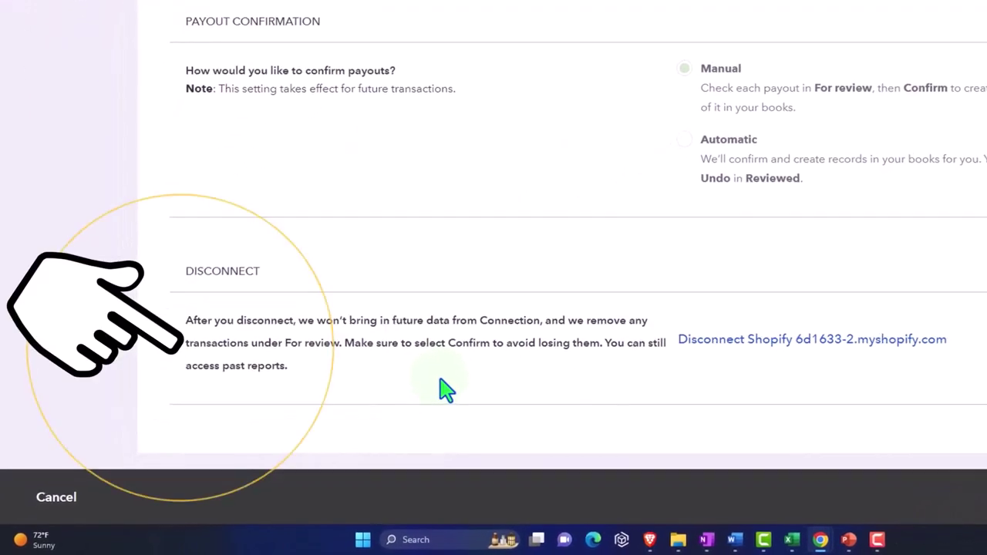
{"action": "scroll", "coordinate": [453, 385], "scroll_direction": "up", "scroll_amount": 3}
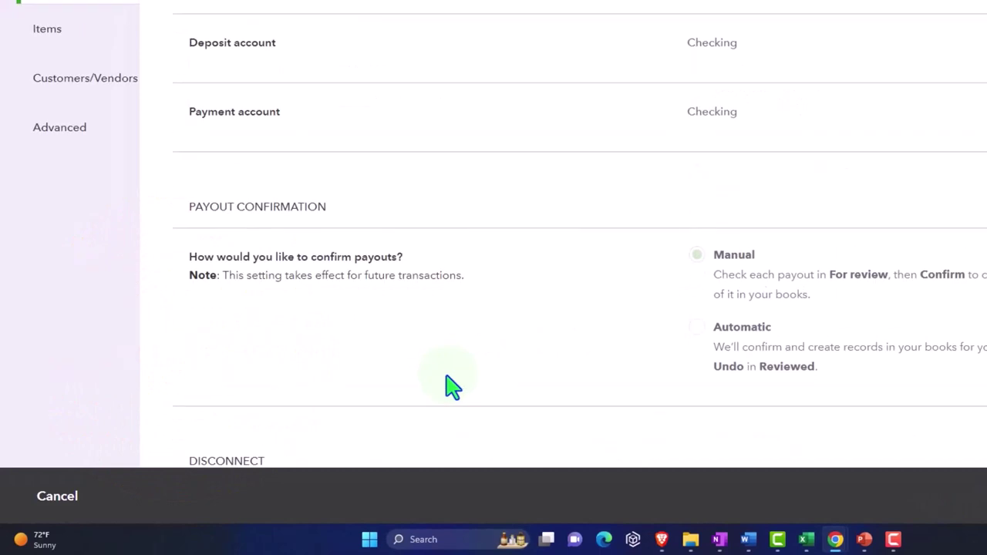
{"action": "left_click", "coordinate": [54, 49]}
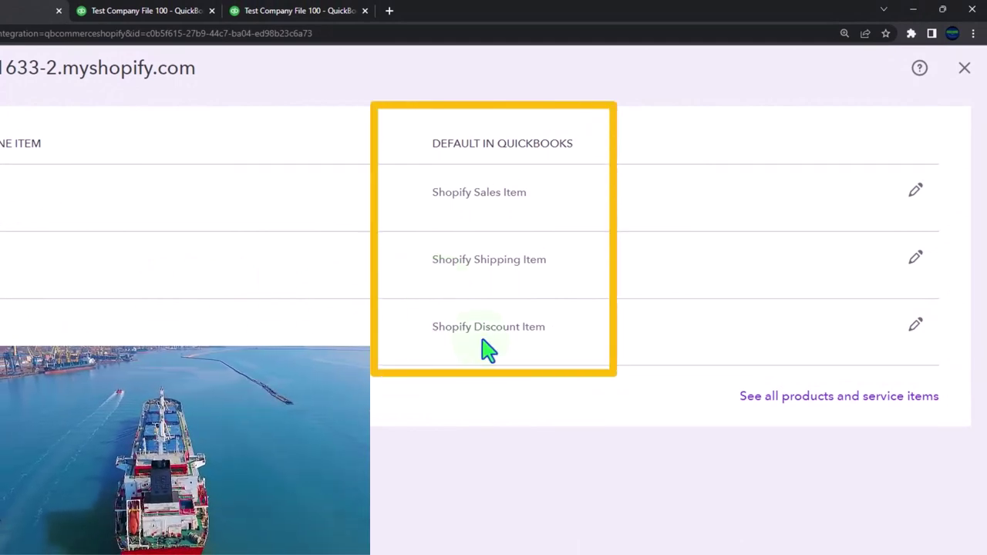
Check the product/service choices for the default Shopify sales item and leave the mapping without saving
{"action": "left_click", "coordinate": [914, 190]}
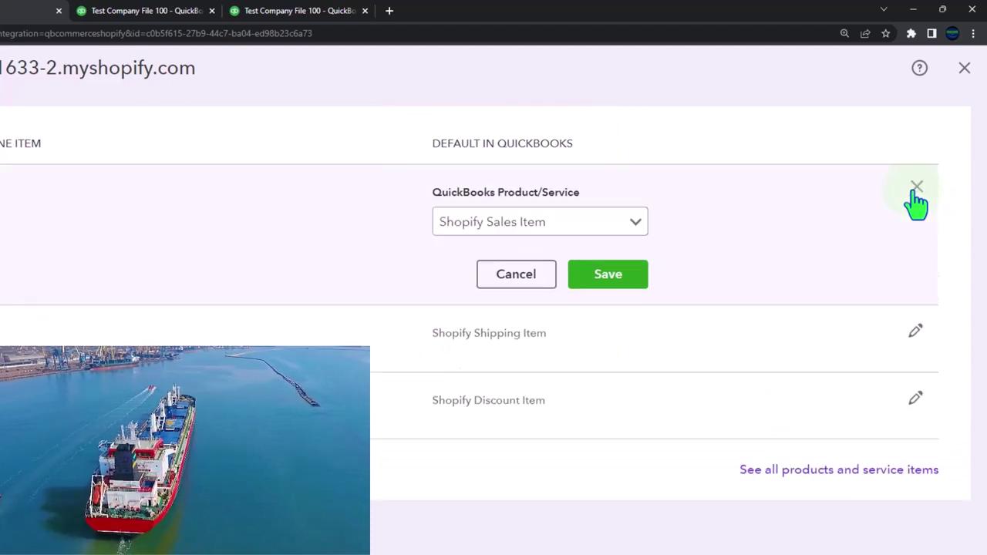
{"action": "left_click", "coordinate": [635, 222]}
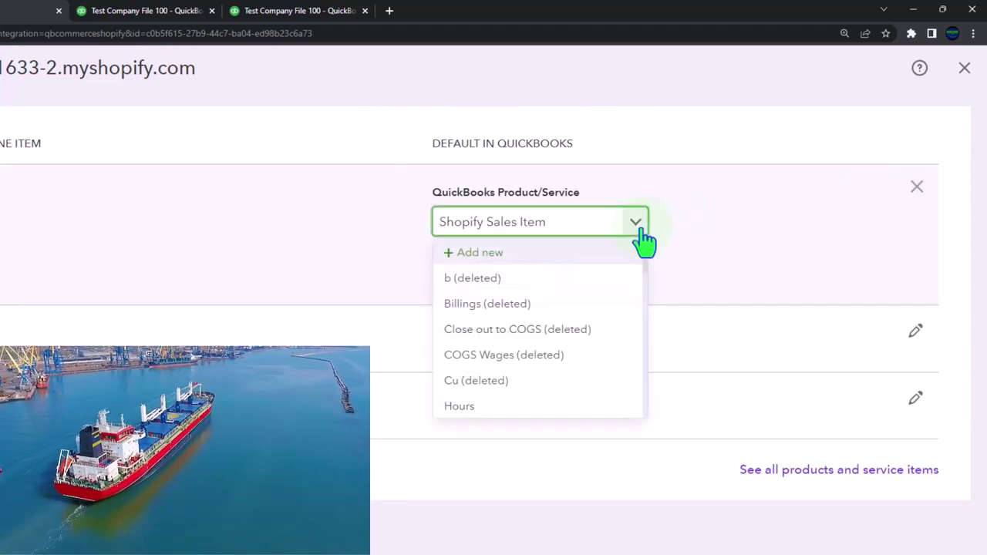
{"action": "left_click", "coordinate": [640, 230]}
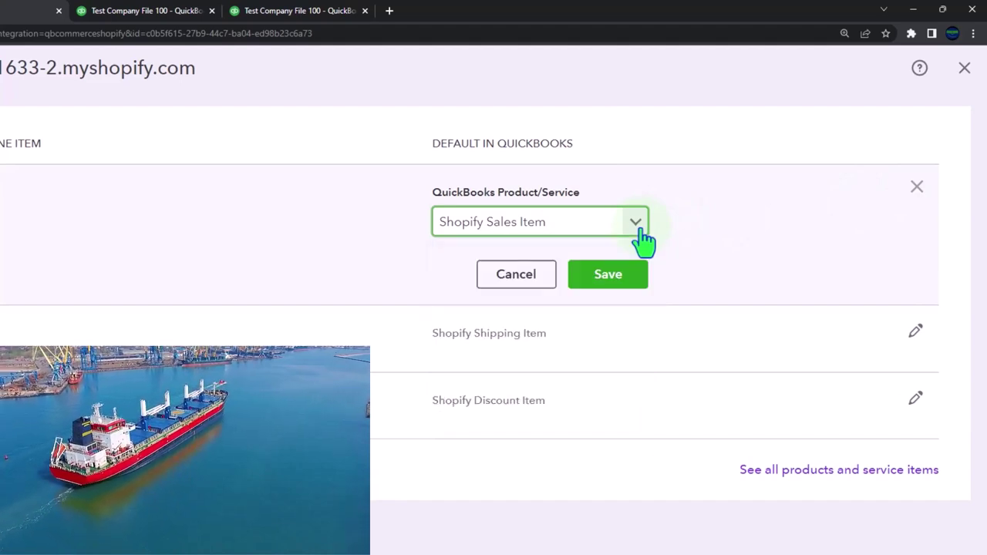
{"action": "left_click", "coordinate": [528, 280]}
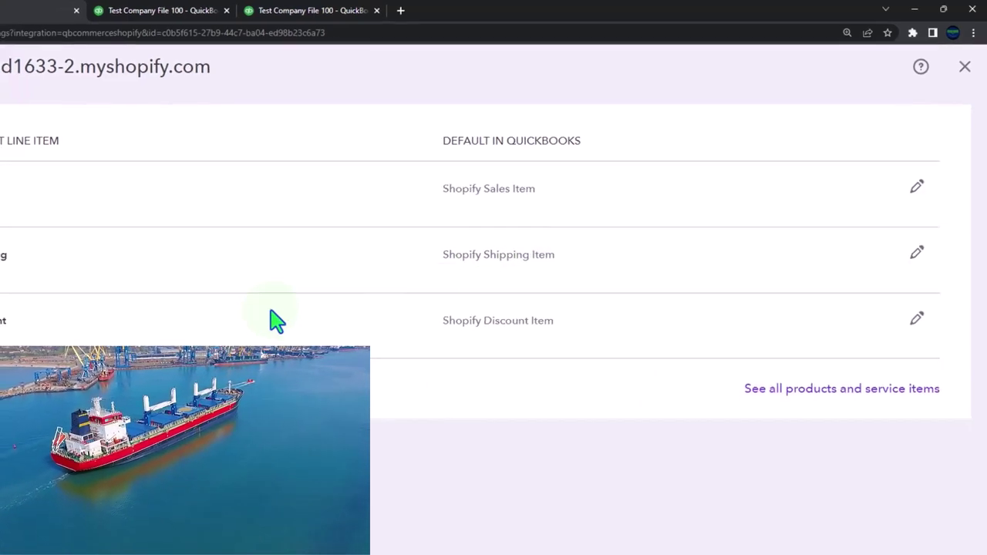
View the default customer in the Customers/Vendors settings, check the Shopify payouts page, and return to the QuickBooks settings
{"action": "left_click", "coordinate": [64, 188]}
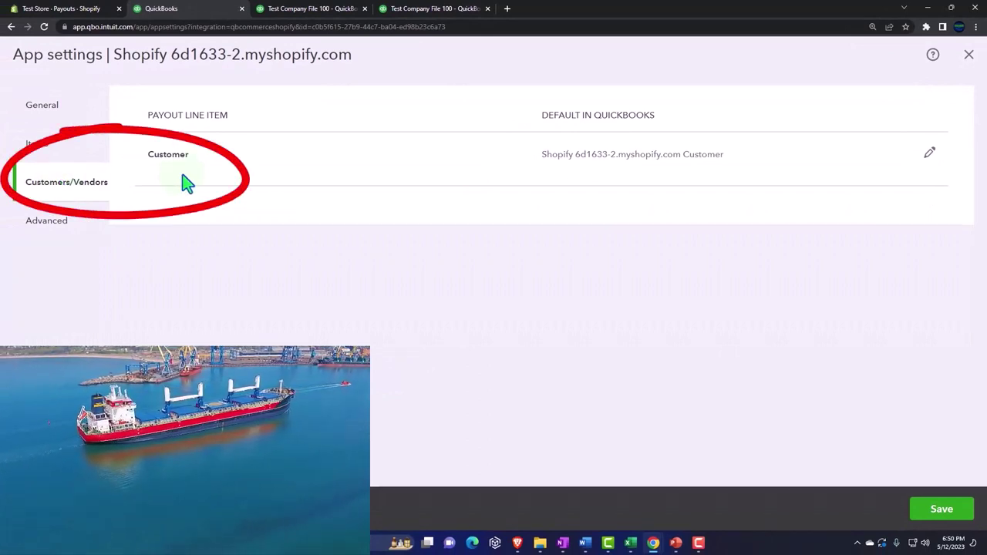
{"action": "left_click", "coordinate": [68, 10]}
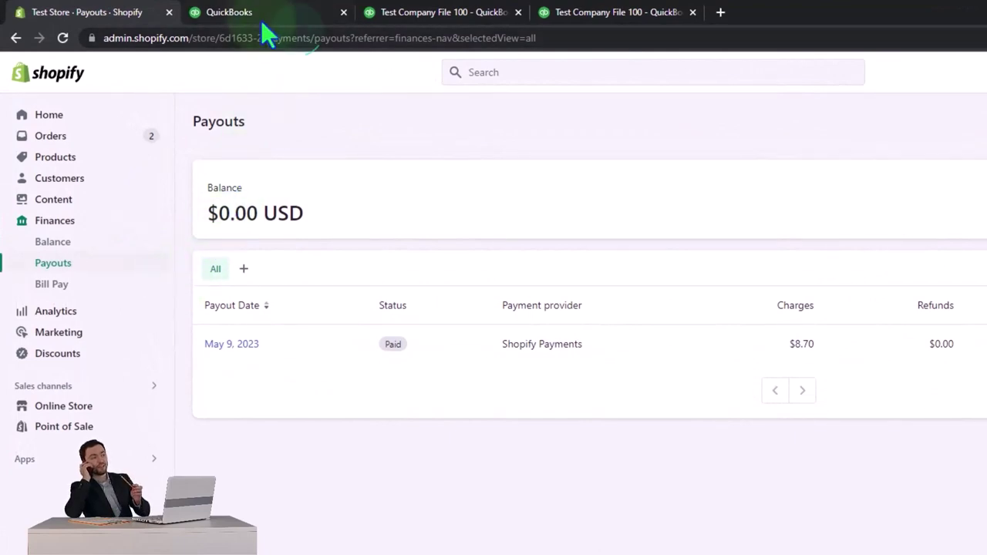
{"action": "left_click", "coordinate": [293, 18]}
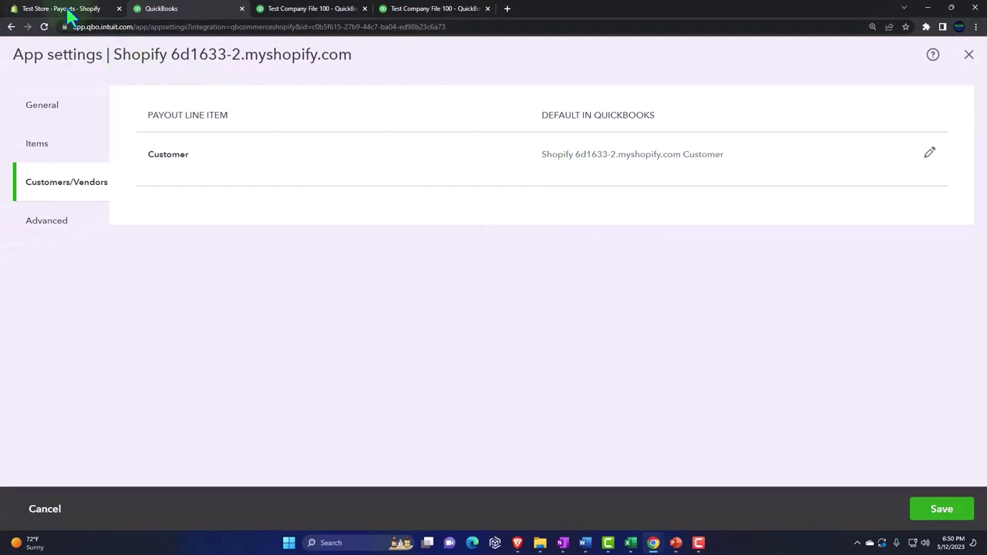
Examine the Advanced payout line item categorization, from the clearing account through sales, shipping income, discount and selling fees
{"action": "left_click", "coordinate": [48, 225]}
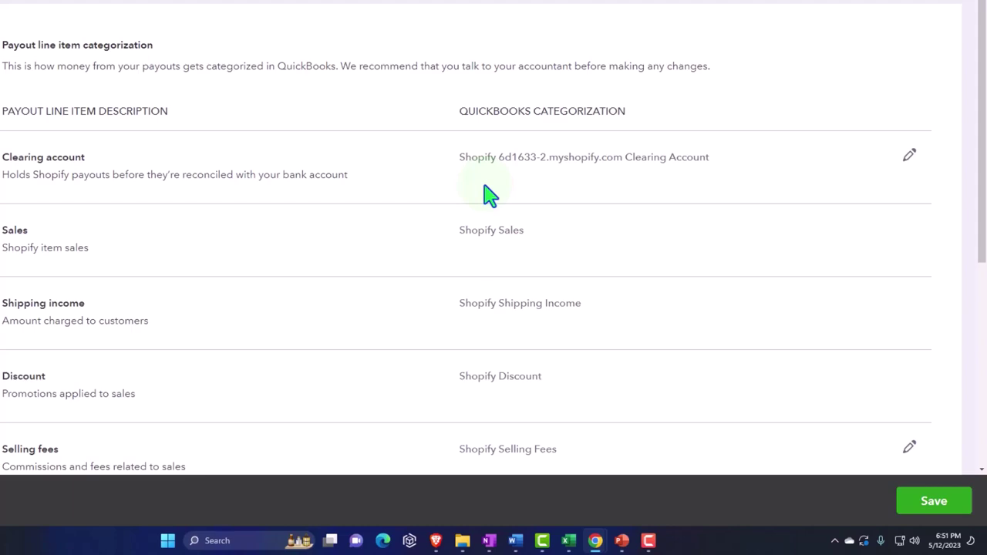
{"action": "scroll", "coordinate": [489, 196], "scroll_direction": "down", "scroll_amount": 1}
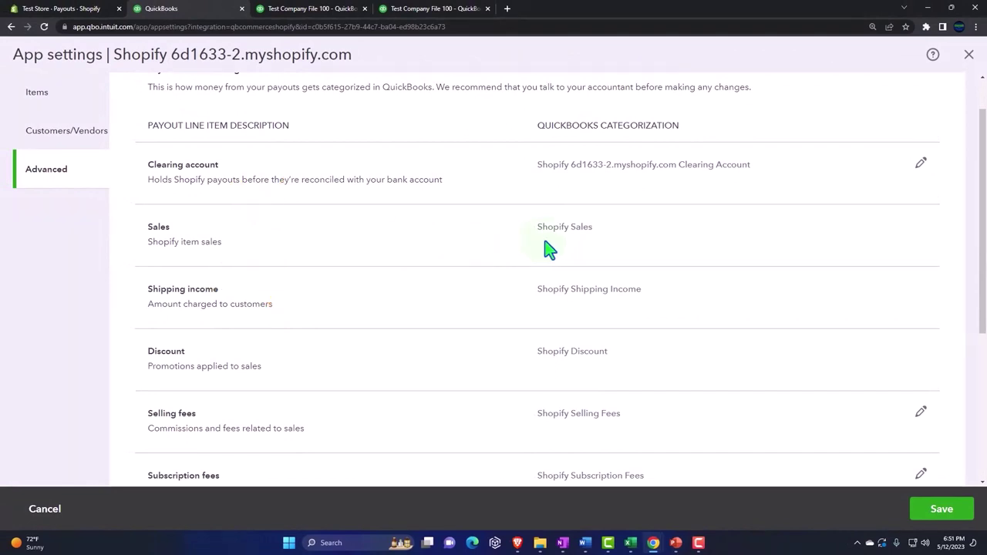
{"action": "scroll", "coordinate": [549, 248], "scroll_direction": "down", "scroll_amount": 1}
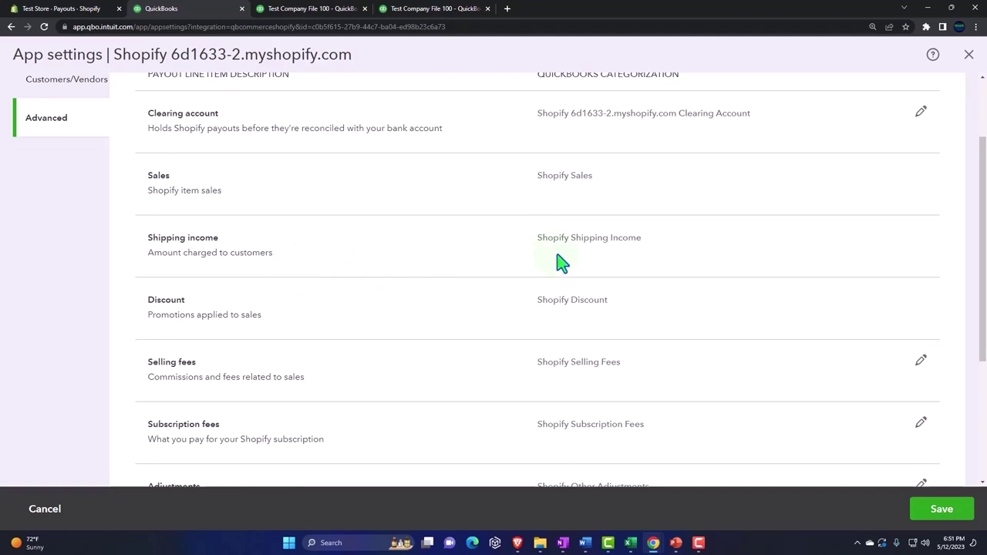
{"action": "scroll", "coordinate": [561, 263], "scroll_direction": "down", "scroll_amount": 1}
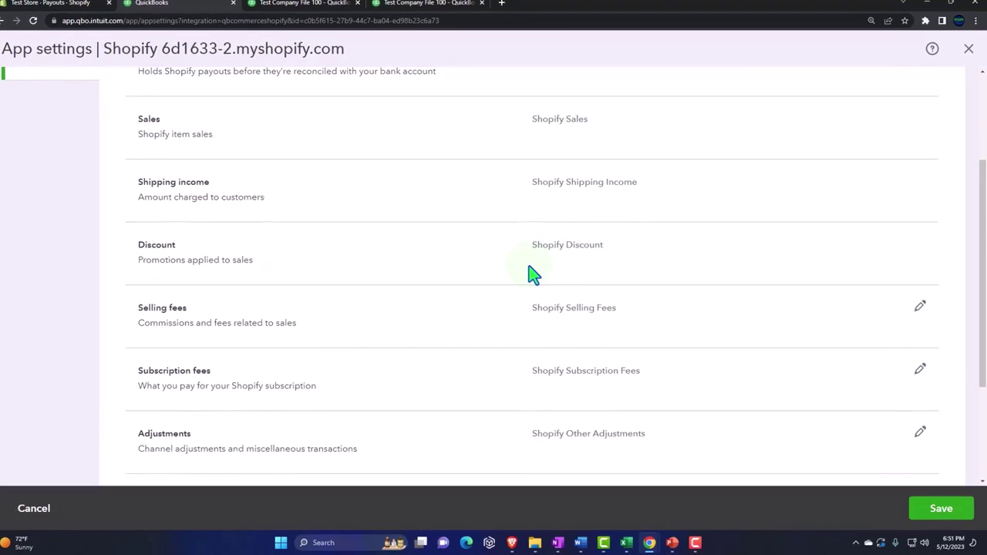
{"action": "scroll", "coordinate": [482, 240], "scroll_direction": "down", "scroll_amount": 1}
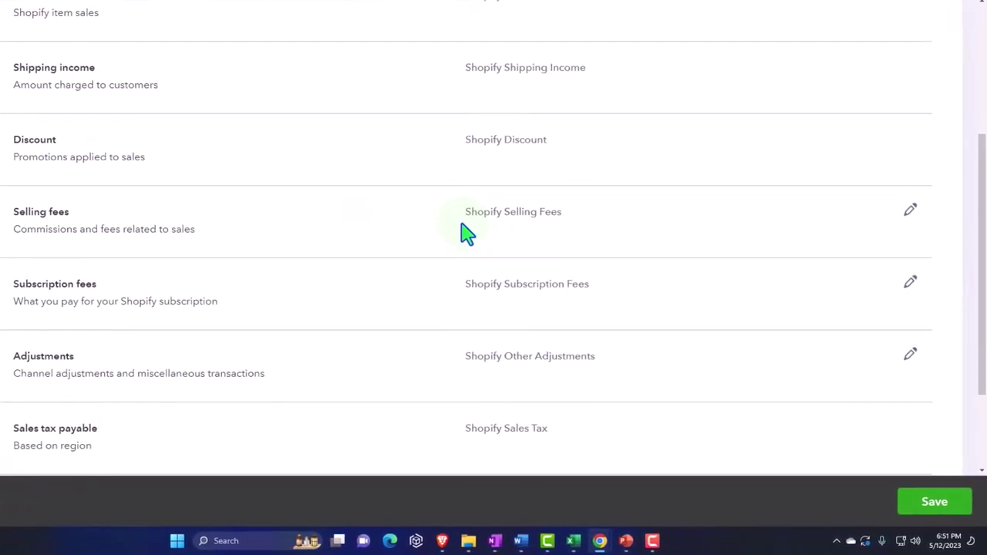
{"action": "left_click", "coordinate": [220, 248]}
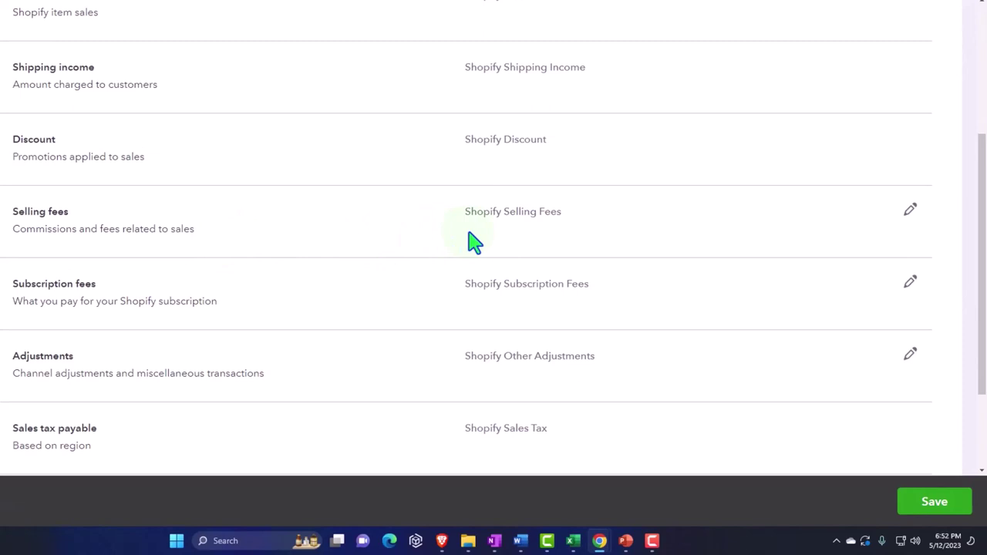
Check the account choices for categorizing selling fees and close the editor without saving
{"action": "left_click", "coordinate": [910, 218]}
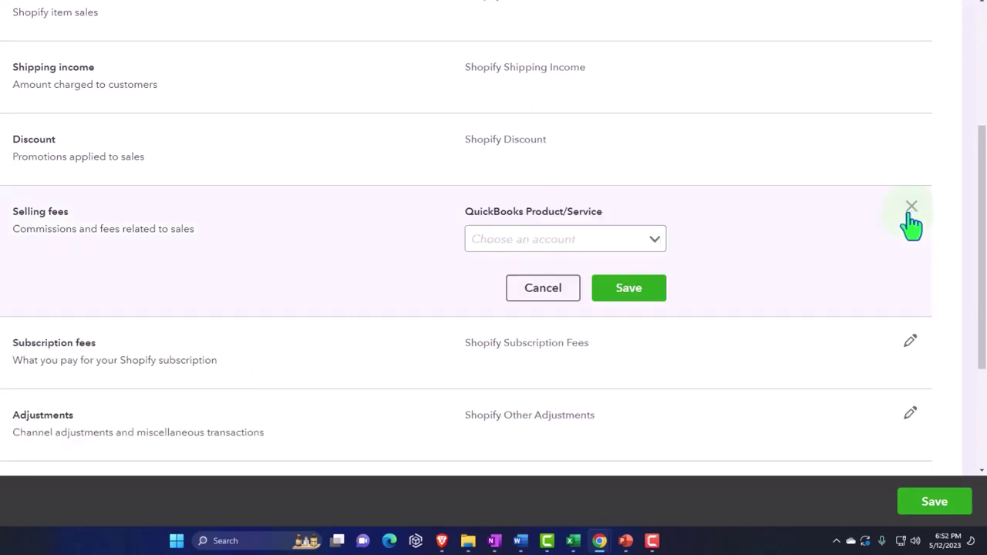
{"action": "left_click", "coordinate": [654, 240]}
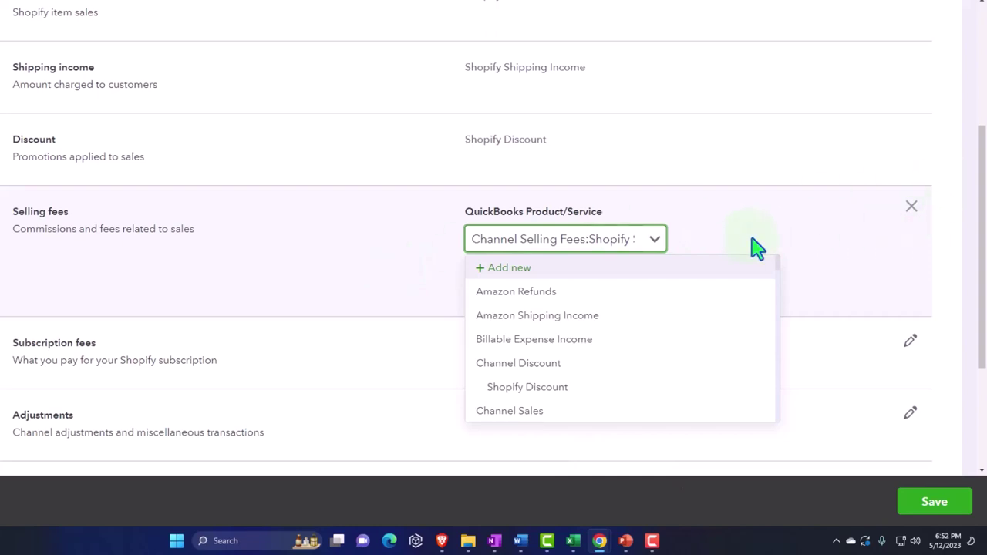
{"action": "left_click", "coordinate": [910, 210]}
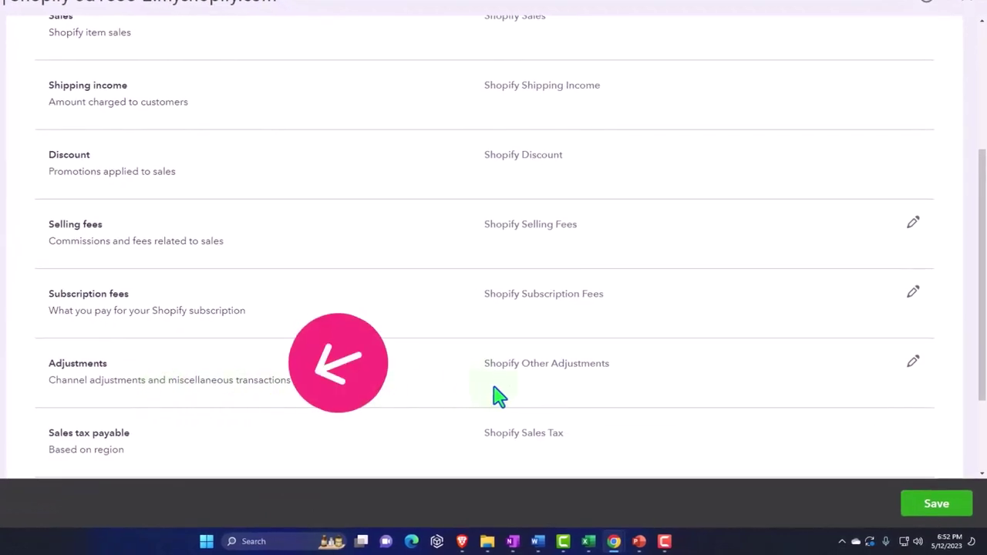
Review the adjustments, sales tax payable and reserve balance categorizations, and close the Shopify app settings
{"action": "scroll", "coordinate": [535, 396], "scroll_direction": "down", "scroll_amount": 3}
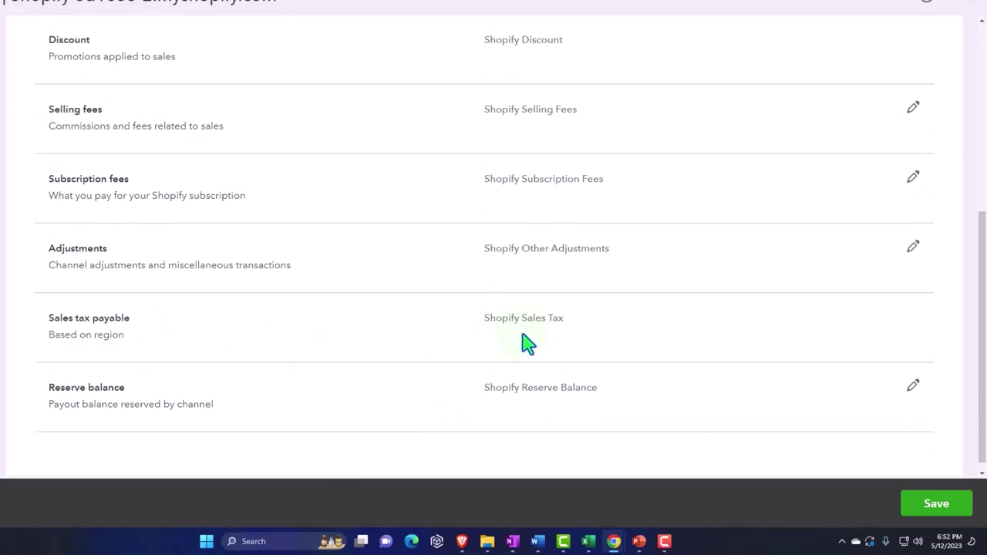
{"action": "scroll", "coordinate": [527, 344], "scroll_direction": "down", "scroll_amount": 1}
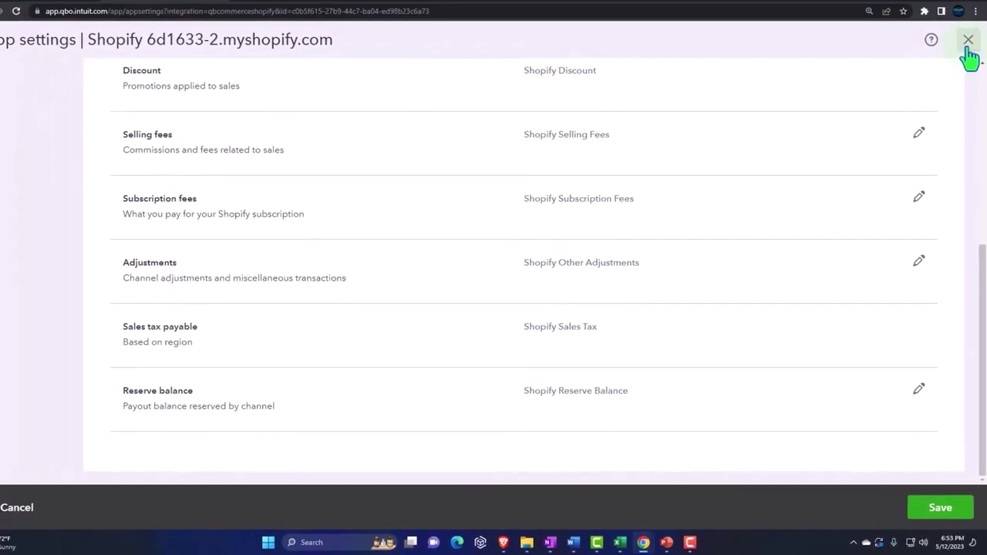
{"action": "left_click", "coordinate": [967, 40]}
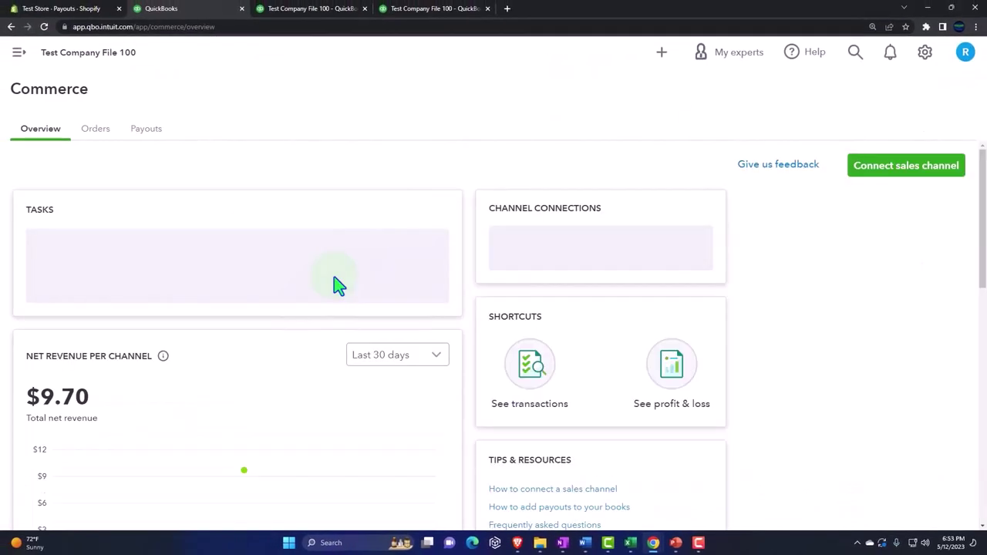
Open the chart of accounts from Accounting and collapse the main navigation
{"action": "left_click", "coordinate": [19, 54]}
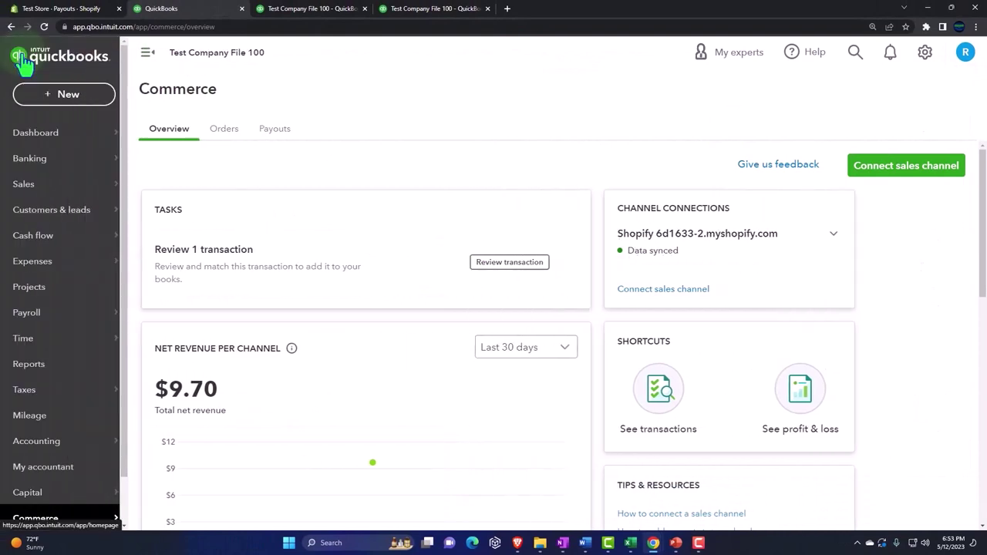
{"action": "scroll", "coordinate": [44, 233], "scroll_direction": "down", "scroll_amount": 1}
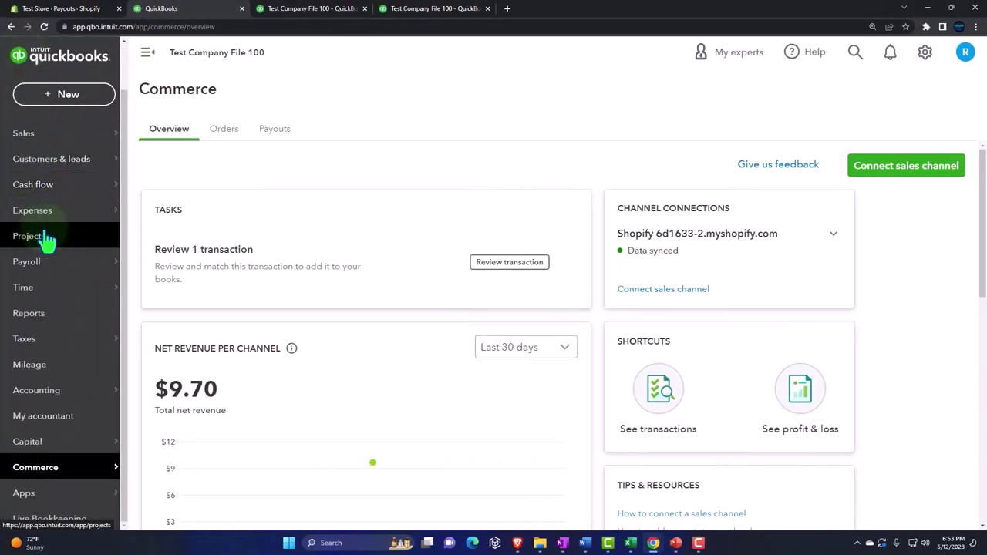
{"action": "left_click", "coordinate": [54, 399]}
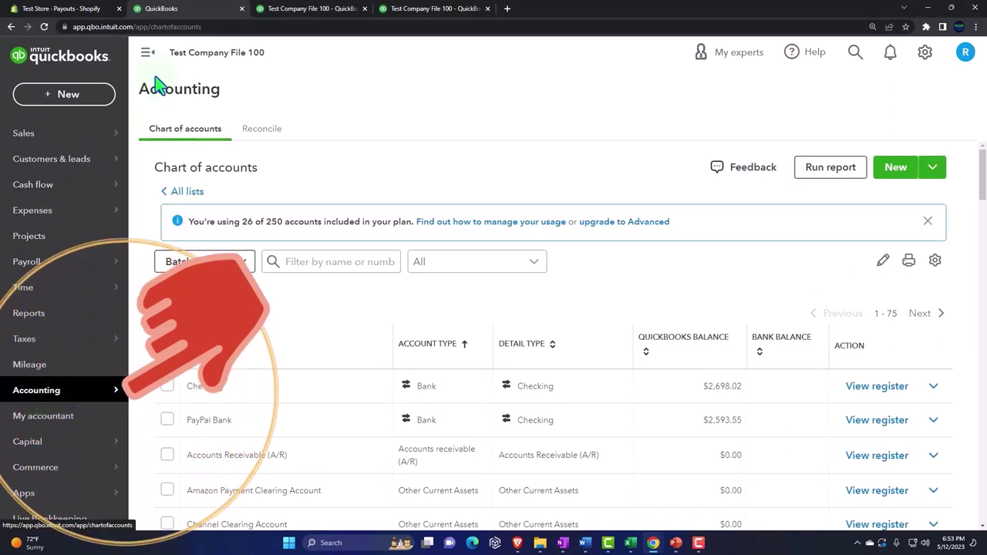
{"action": "left_click", "coordinate": [146, 54]}
Examine the Channel parent accounts and their Shopify sub-accounts across assets, liabilities, income and cost of goods sold in the chart of accounts
{"action": "scroll", "coordinate": [378, 375], "scroll_direction": "down", "scroll_amount": 2}
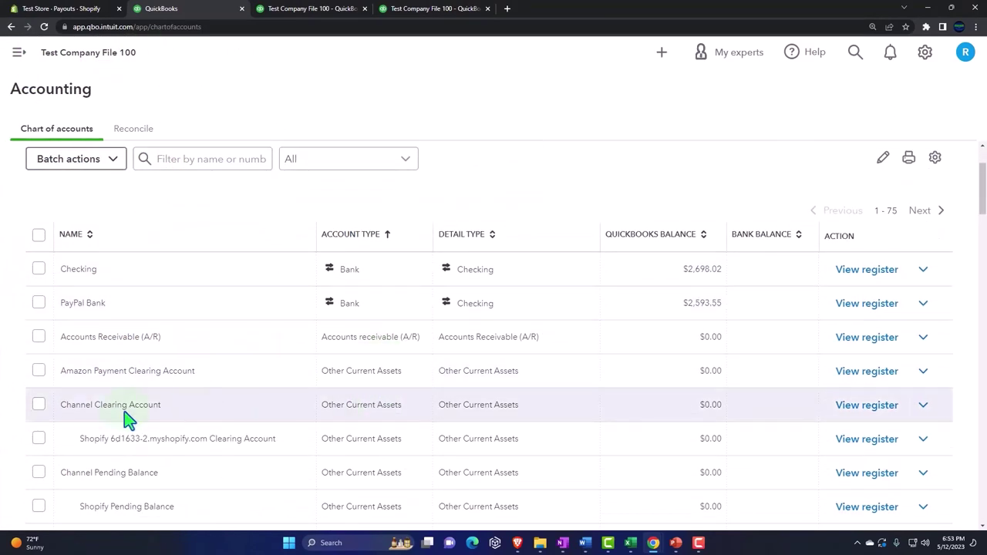
{"action": "scroll", "coordinate": [125, 414], "scroll_direction": "down", "scroll_amount": 1}
{"action": "scroll", "coordinate": [16, 426], "scroll_direction": "down", "scroll_amount": 1}
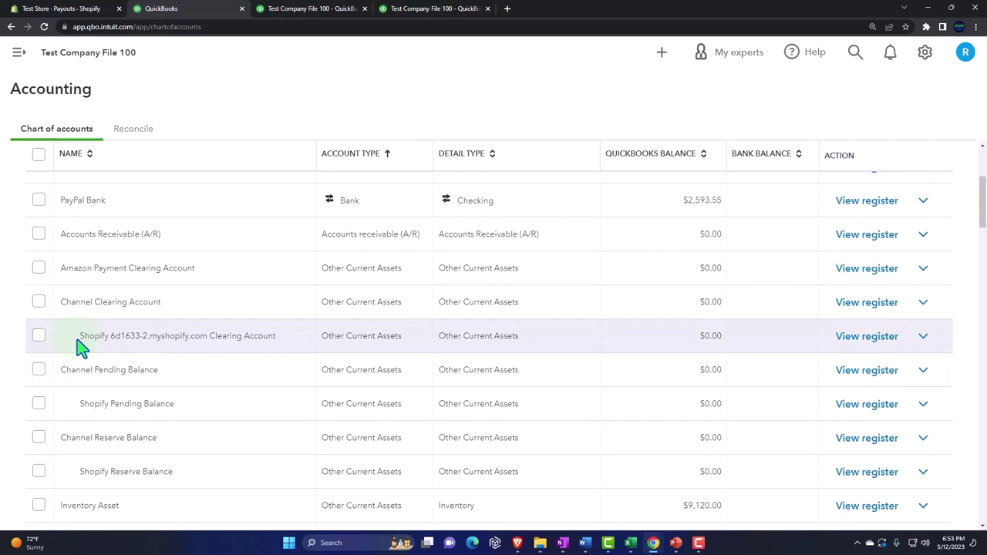
{"action": "scroll", "coordinate": [81, 345], "scroll_direction": "down", "scroll_amount": 4}
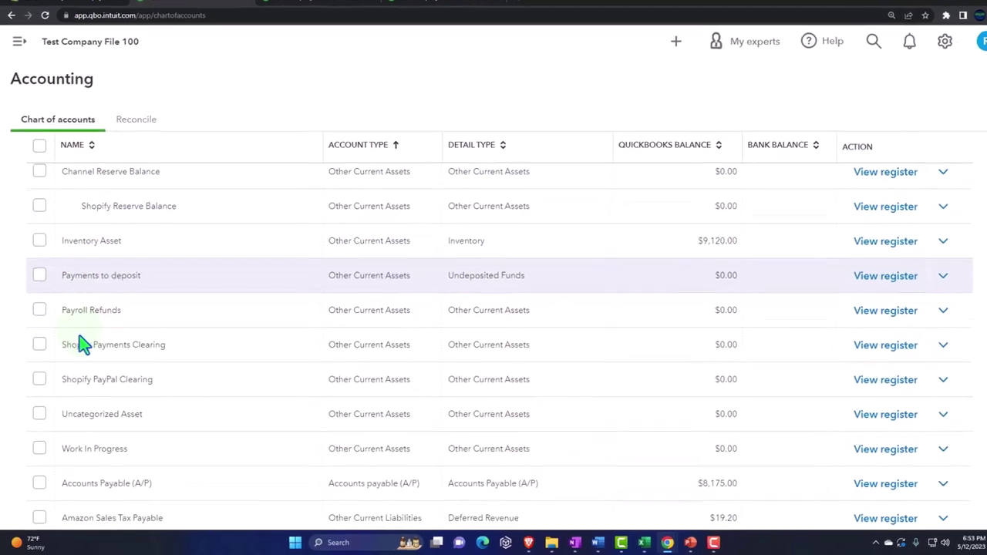
{"action": "scroll", "coordinate": [81, 345], "scroll_direction": "down", "scroll_amount": 5}
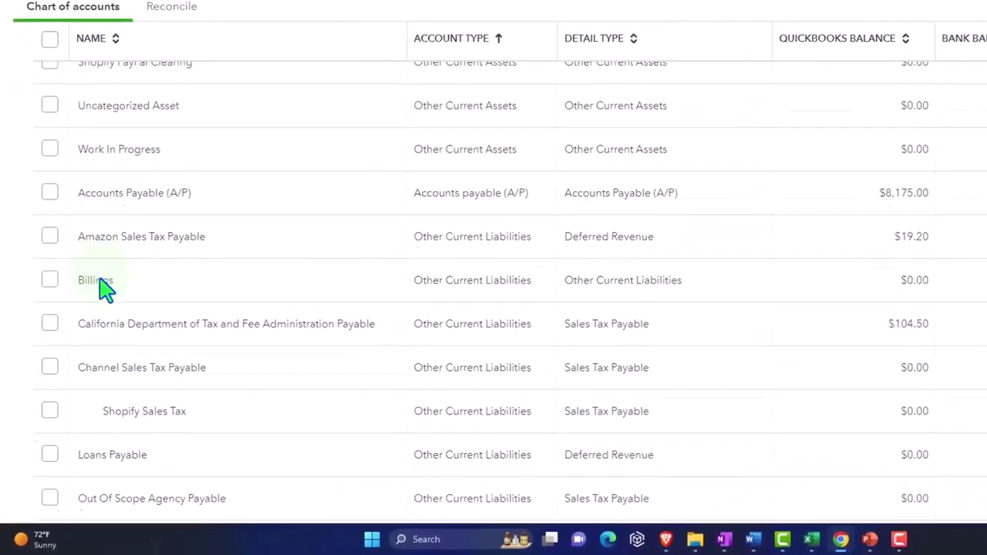
{"action": "scroll", "coordinate": [31, 332], "scroll_direction": "down", "scroll_amount": 1}
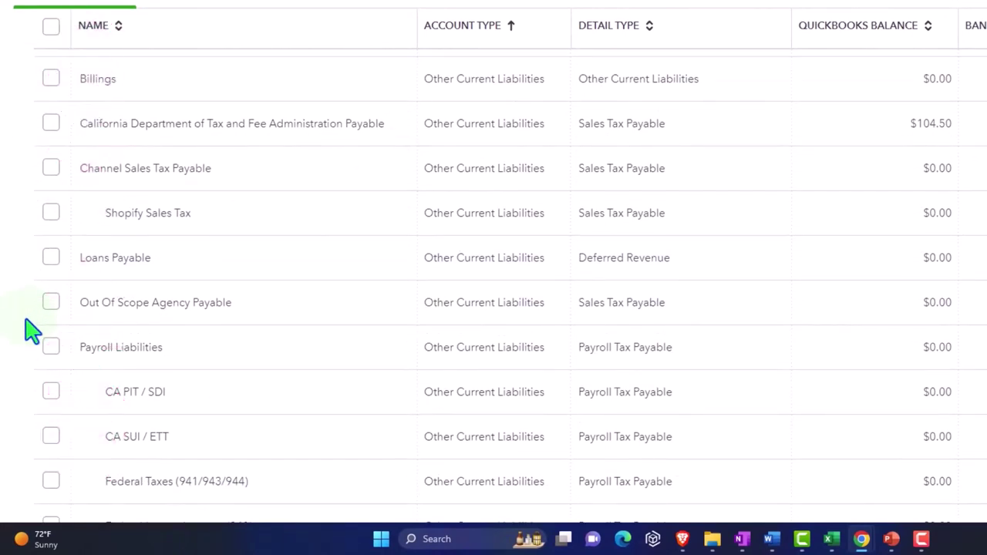
{"action": "scroll", "coordinate": [31, 330], "scroll_direction": "down", "scroll_amount": 5}
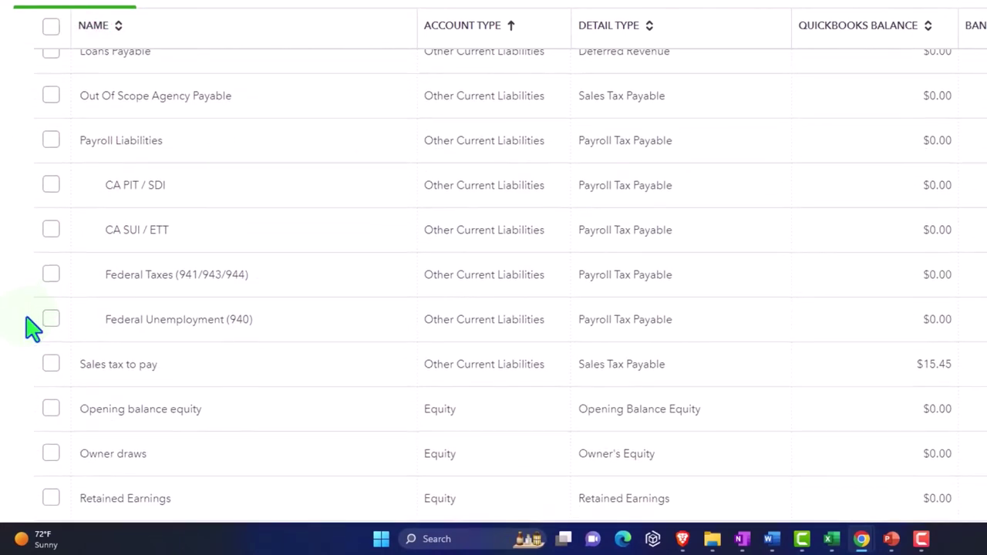
{"action": "scroll", "coordinate": [31, 328], "scroll_direction": "down", "scroll_amount": 5}
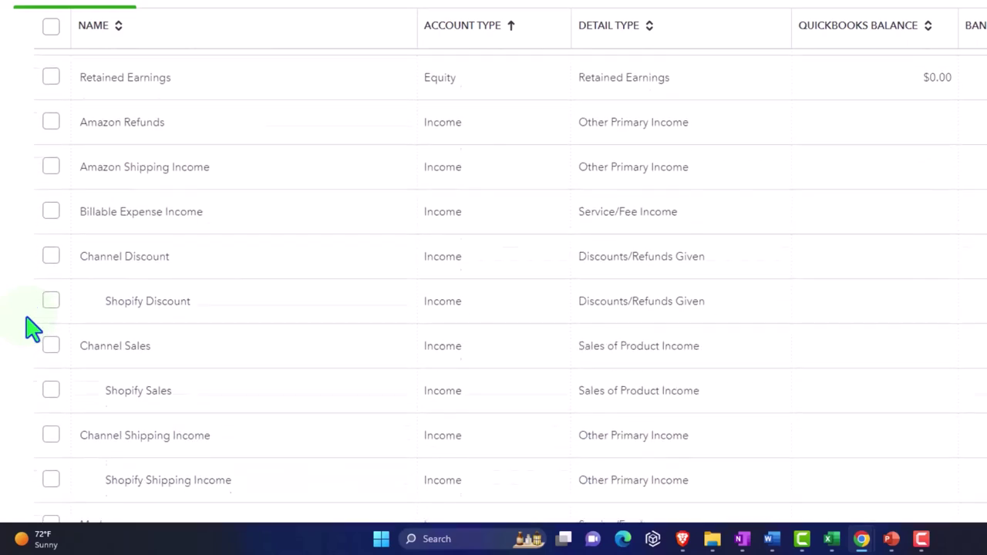
{"action": "scroll", "coordinate": [31, 327], "scroll_direction": "down", "scroll_amount": 5}
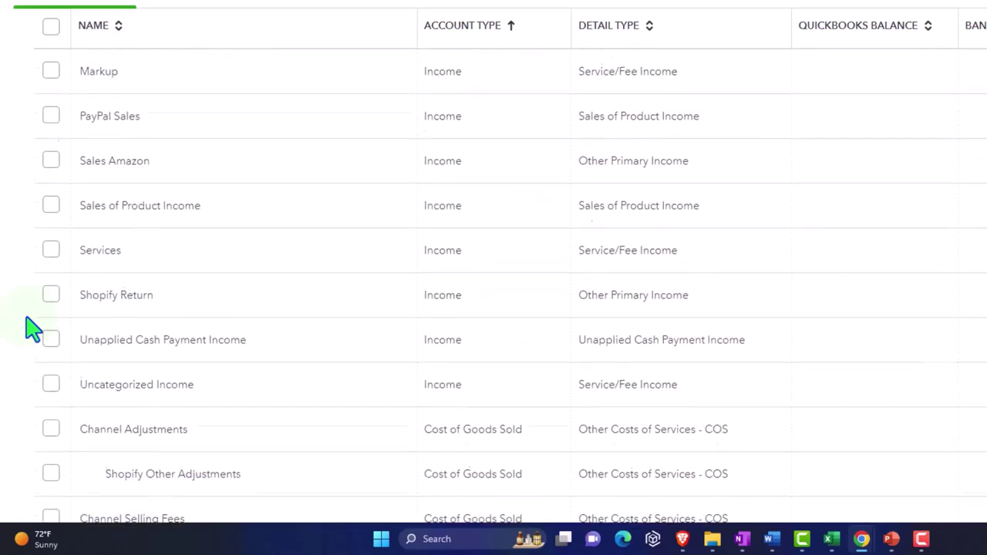
{"action": "scroll", "coordinate": [31, 328], "scroll_direction": "down", "scroll_amount": 4}
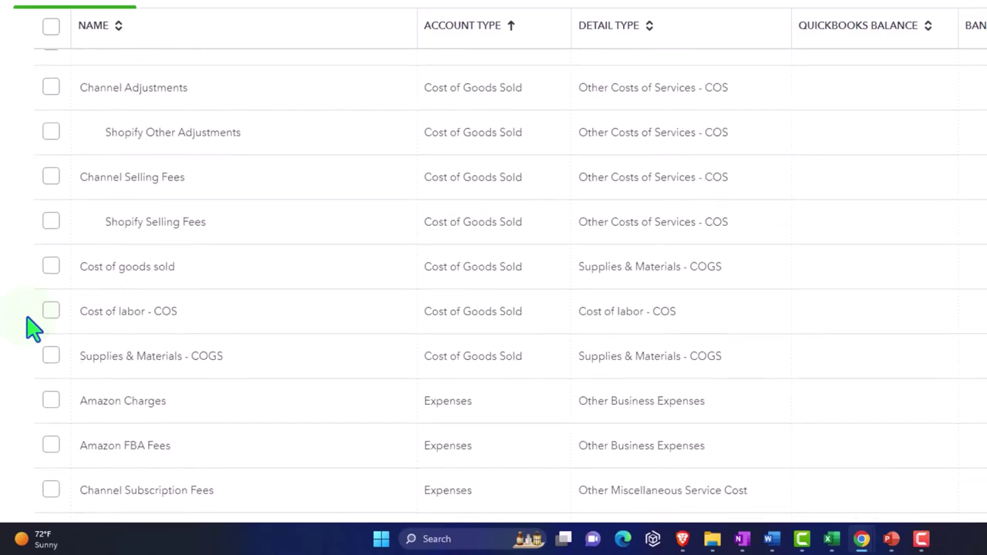
{"action": "scroll", "coordinate": [30, 328], "scroll_direction": "up", "scroll_amount": 20}
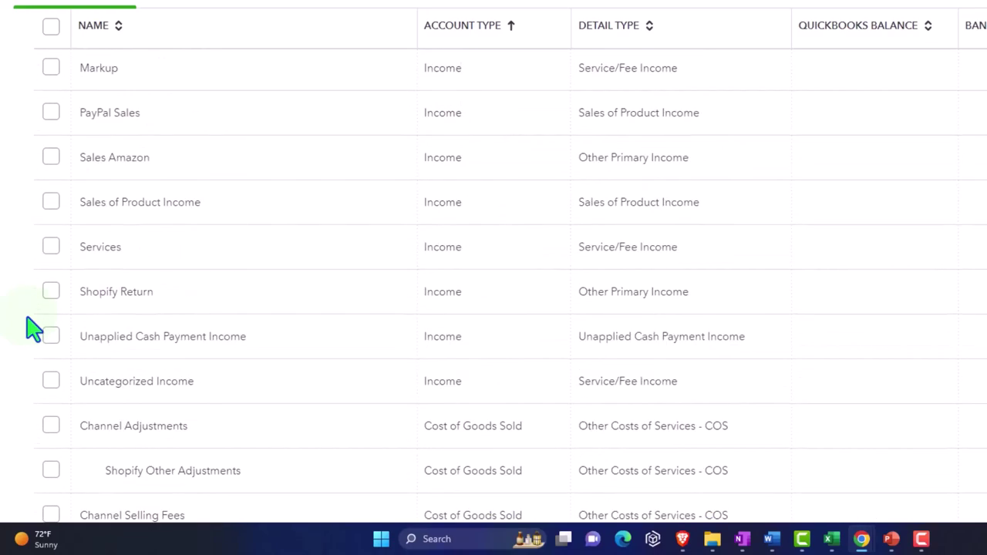
Restore the main navigation and open the customer list from the Sales section
{"action": "scroll", "coordinate": [31, 327], "scroll_direction": "up", "scroll_amount": 10}
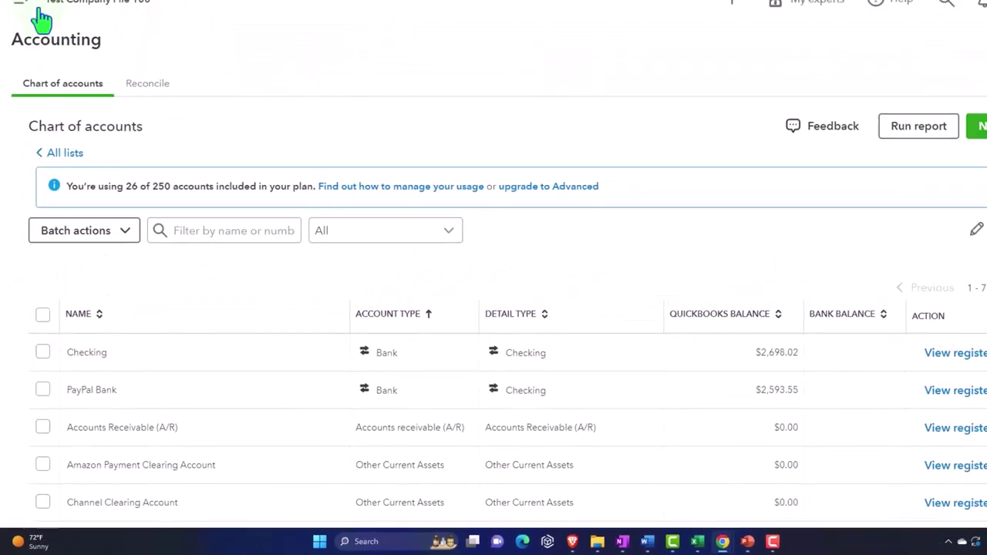
{"action": "left_click", "coordinate": [20, 3]}
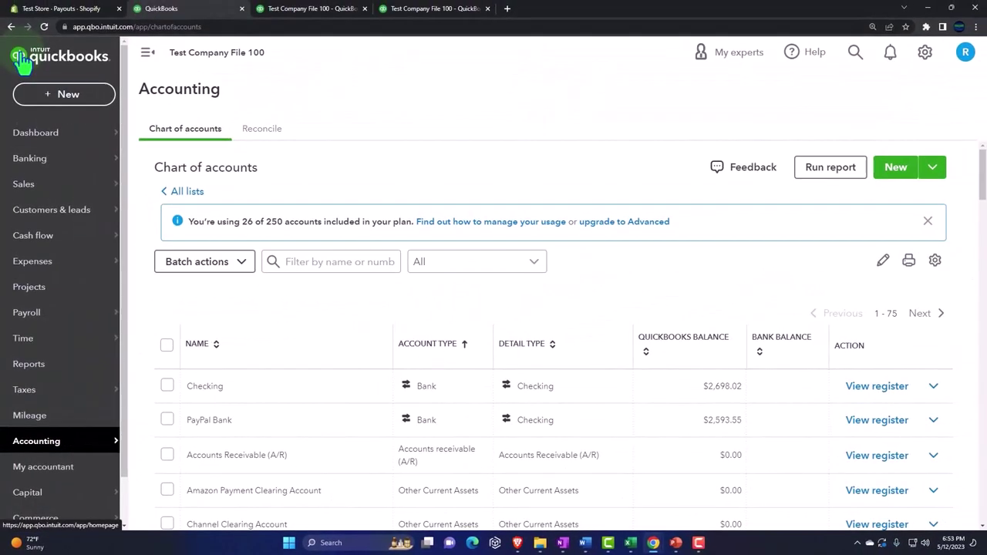
{"action": "left_click", "coordinate": [36, 186]}
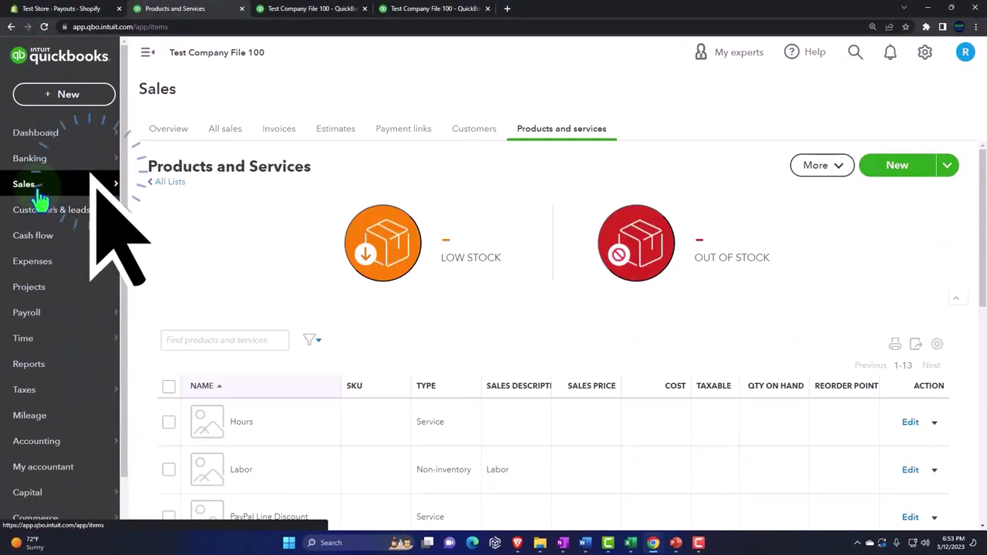
{"action": "left_click", "coordinate": [472, 135]}
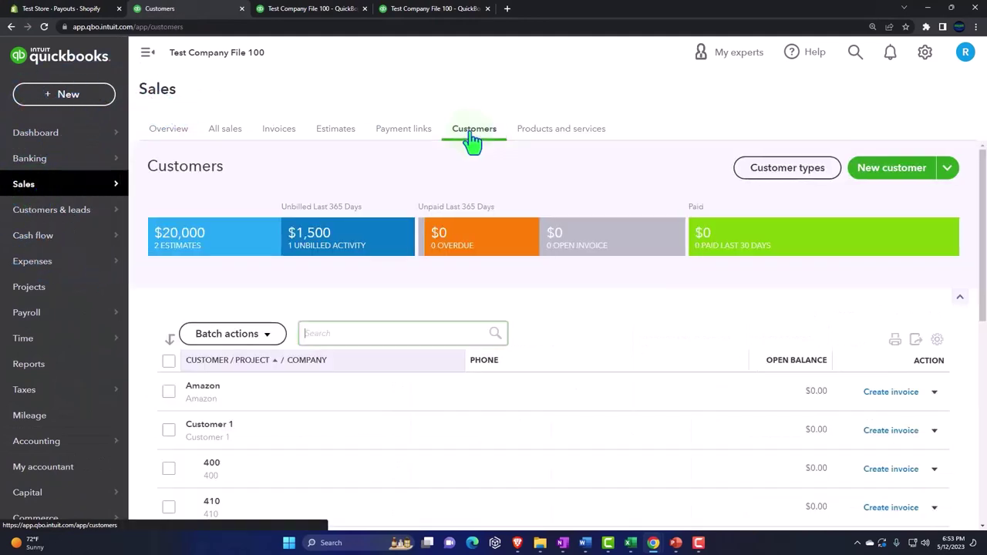
Look through the customer list for the Shopify store's customer entry, collapsing the main navigation for the review and restoring it
{"action": "scroll", "coordinate": [462, 239], "scroll_direction": "down", "scroll_amount": 1}
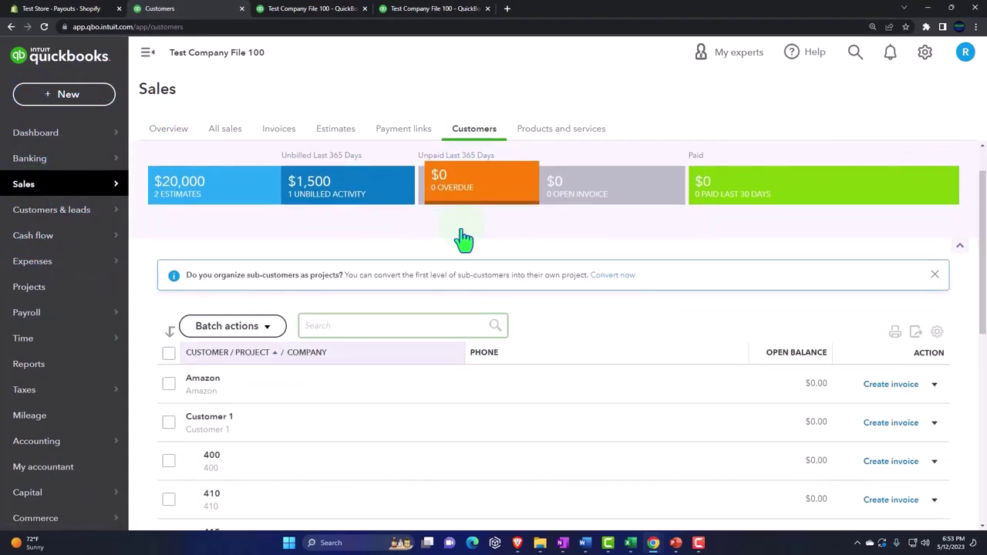
{"action": "left_click", "coordinate": [146, 51]}
{"action": "scroll", "coordinate": [154, 319], "scroll_direction": "down", "scroll_amount": 2}
{"action": "scroll", "coordinate": [154, 319], "scroll_direction": "down", "scroll_amount": 4}
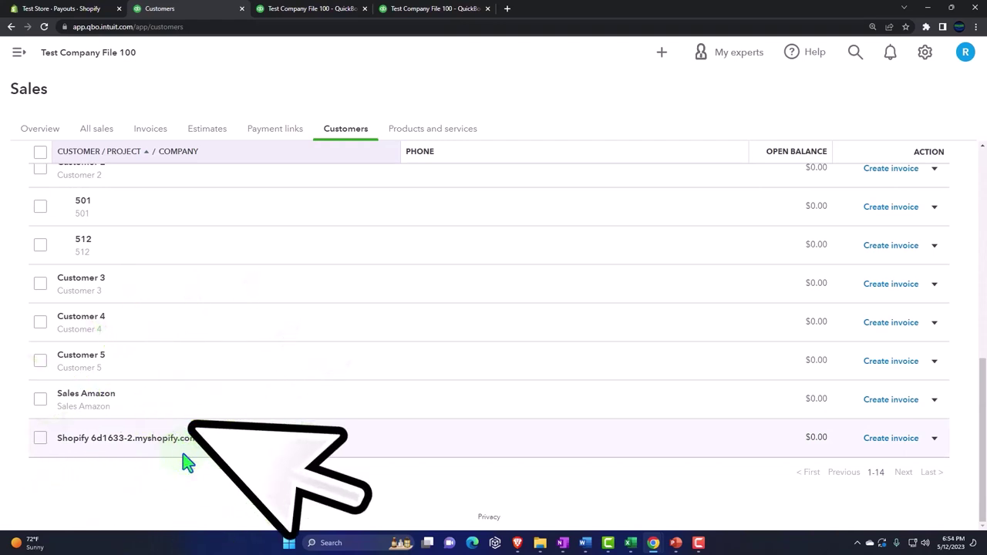
{"action": "scroll", "coordinate": [185, 461], "scroll_direction": "up", "scroll_amount": 6}
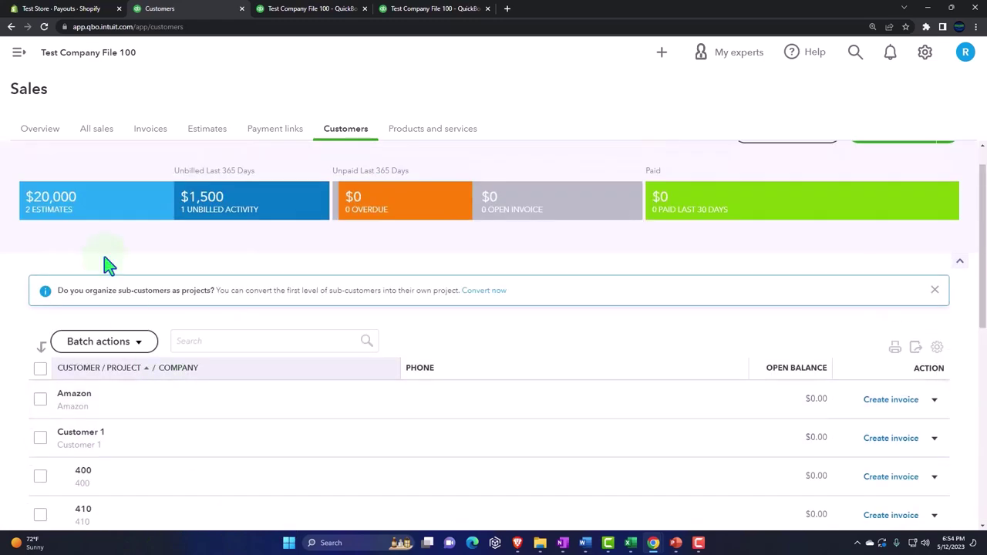
{"action": "left_click", "coordinate": [20, 57]}
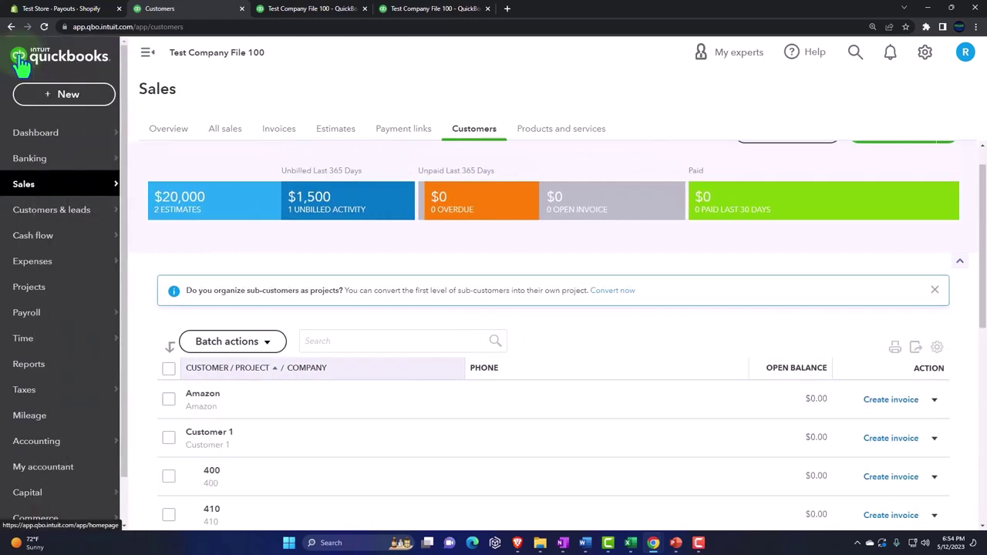
Switch to the PowerPoint presentation and review the slides on methods to get sales data in QBO
{"action": "left_click", "coordinate": [675, 543]}
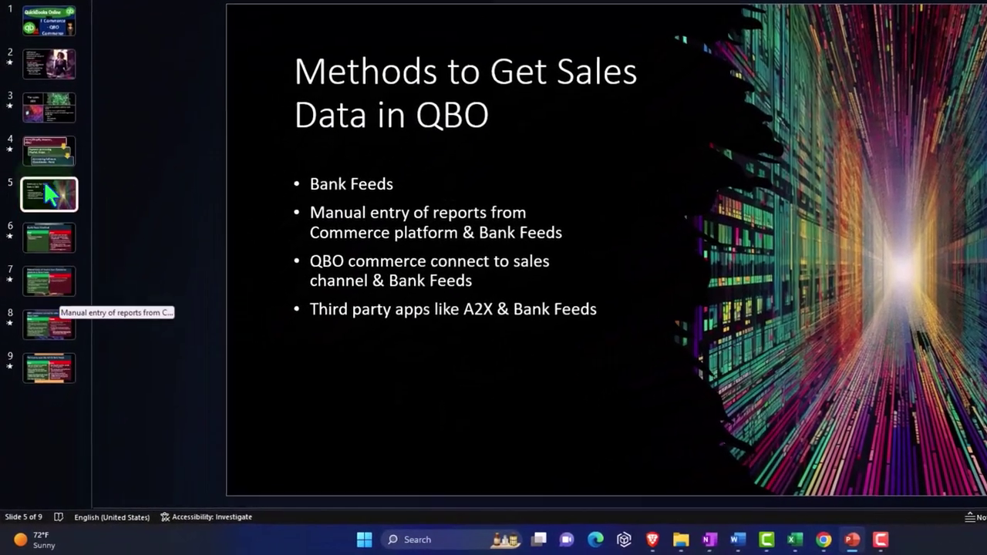
{"action": "left_click", "coordinate": [38, 219]}
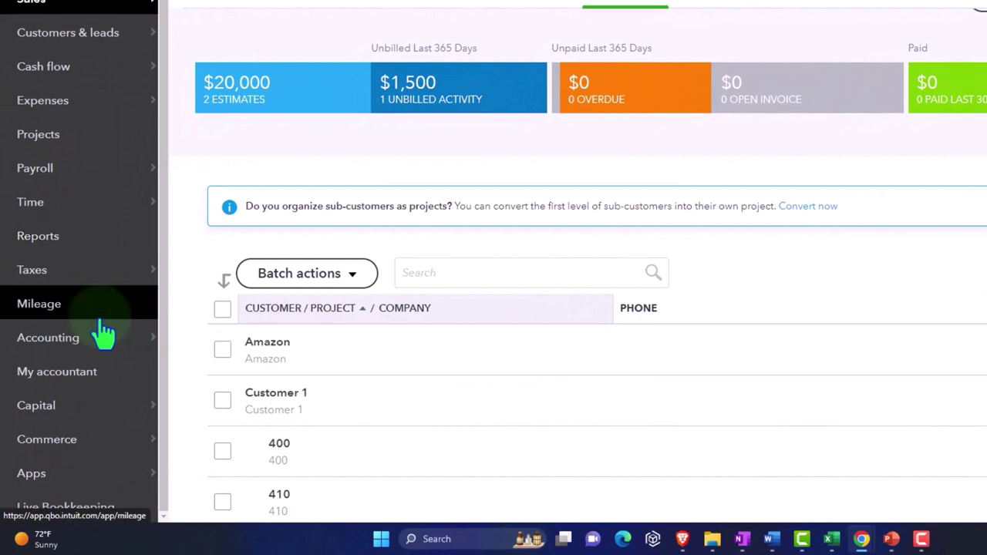
Add the 05/09/2023 Shopify Commerce card transactions from the Banking app transactions, and check the Checking account's bank feed
{"action": "scroll", "coordinate": [104, 332], "scroll_direction": "up", "scroll_amount": 1}
{"action": "left_click", "coordinate": [62, 43]}
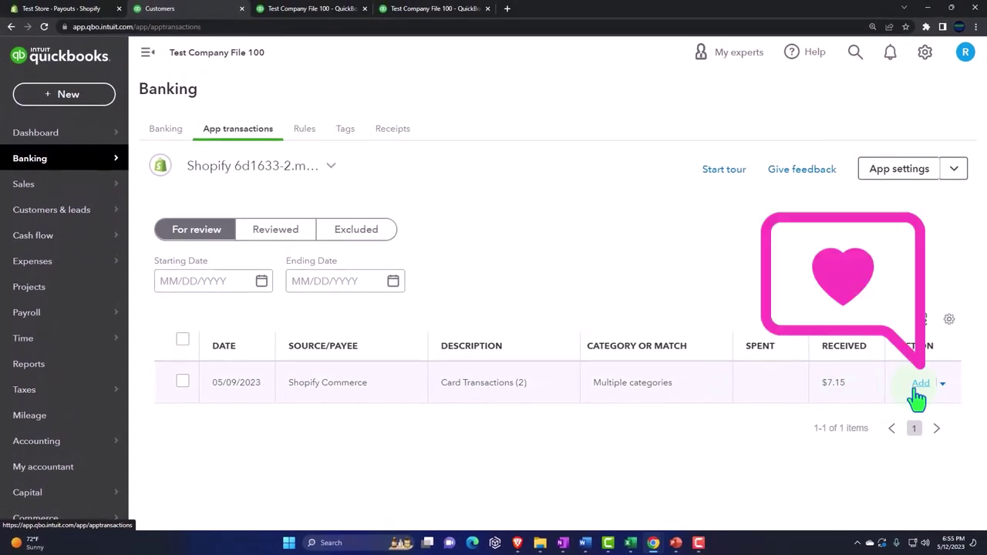
{"action": "left_click", "coordinate": [920, 383]}
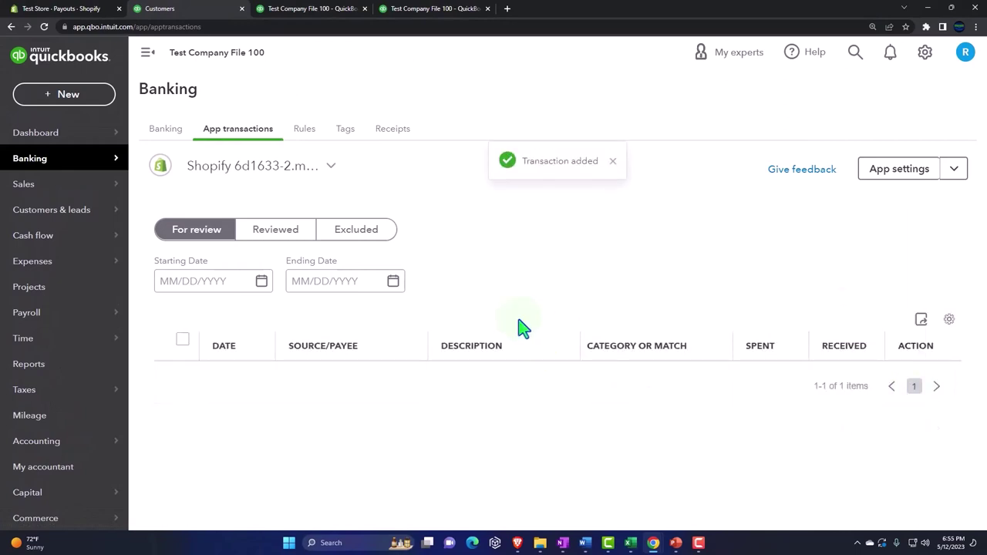
{"action": "left_click", "coordinate": [175, 141]}
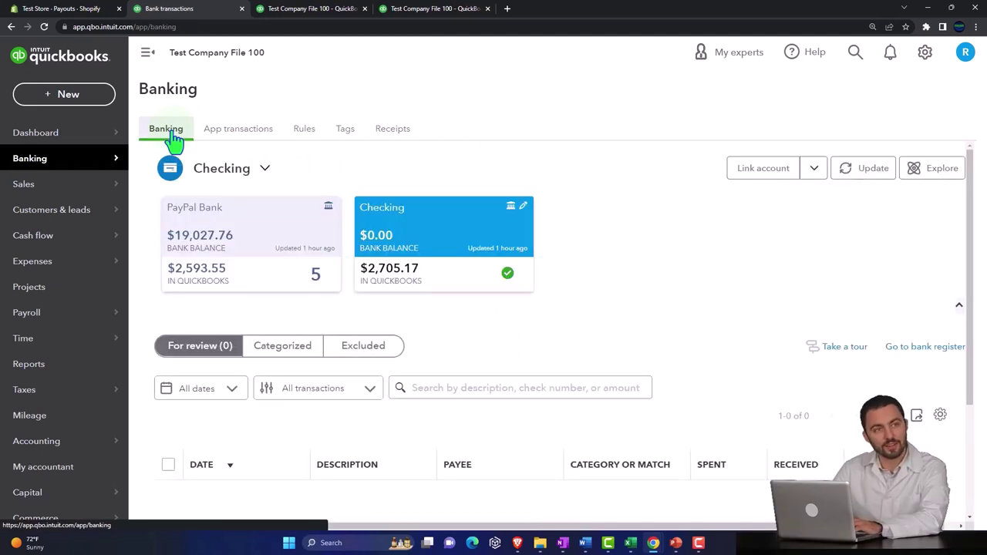
{"action": "scroll", "coordinate": [452, 262], "scroll_direction": "down", "scroll_amount": 1}
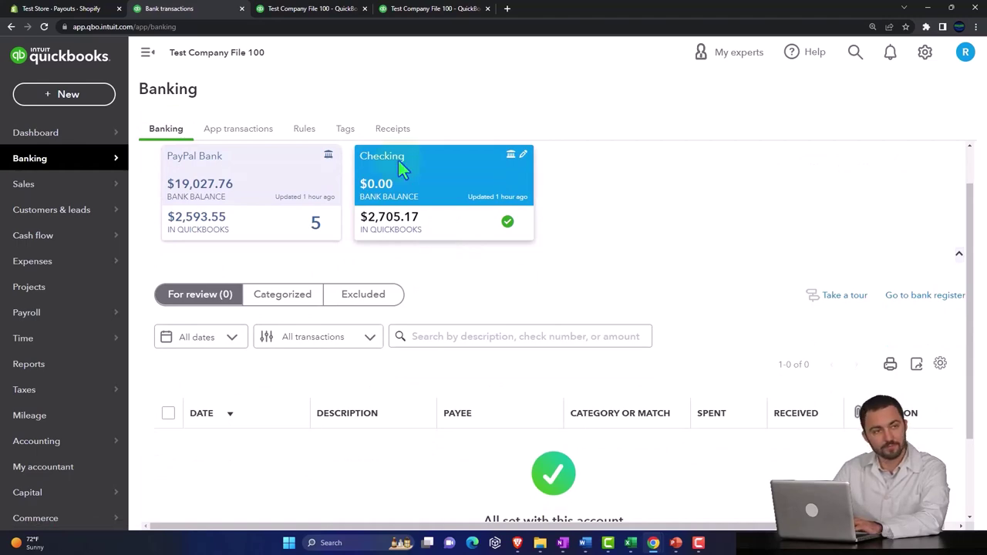
Run the Balance Sheet report for 01/01/2023 to 12/31/2023
{"action": "left_click", "coordinate": [314, 8]}
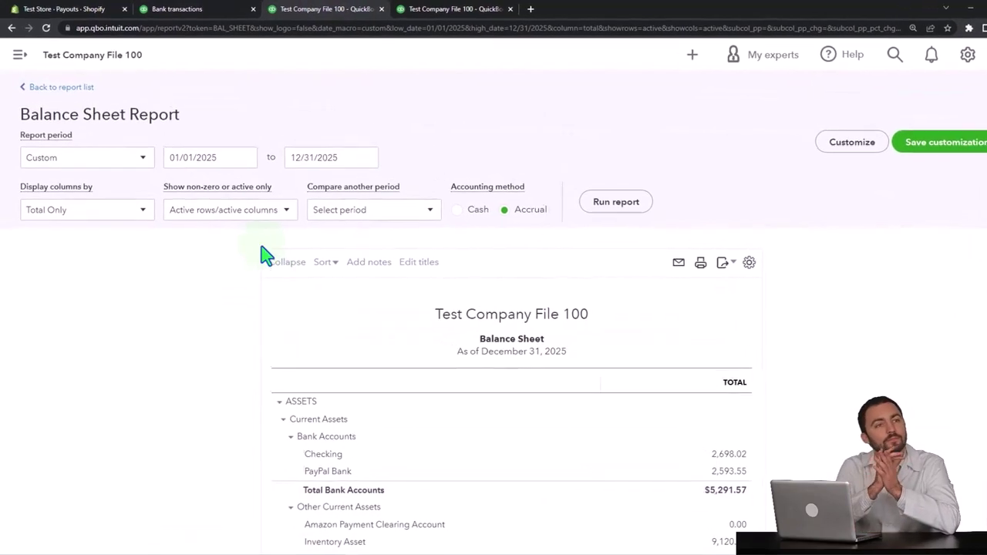
{"action": "left_click_drag", "start_coordinate": [226, 158], "coordinate": [109, 326]}
{"action": "type", "text": "0"}
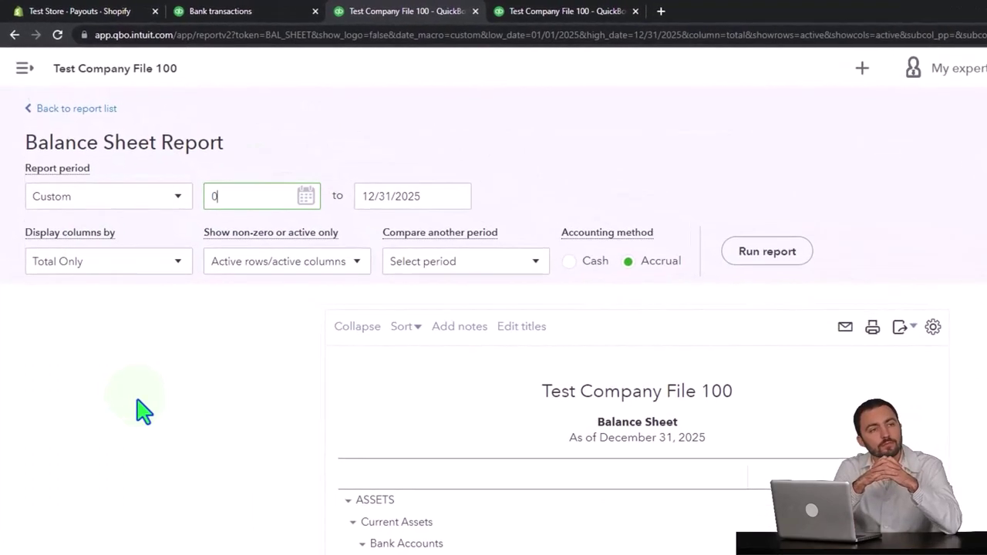
{"action": "type", "text": "101"}
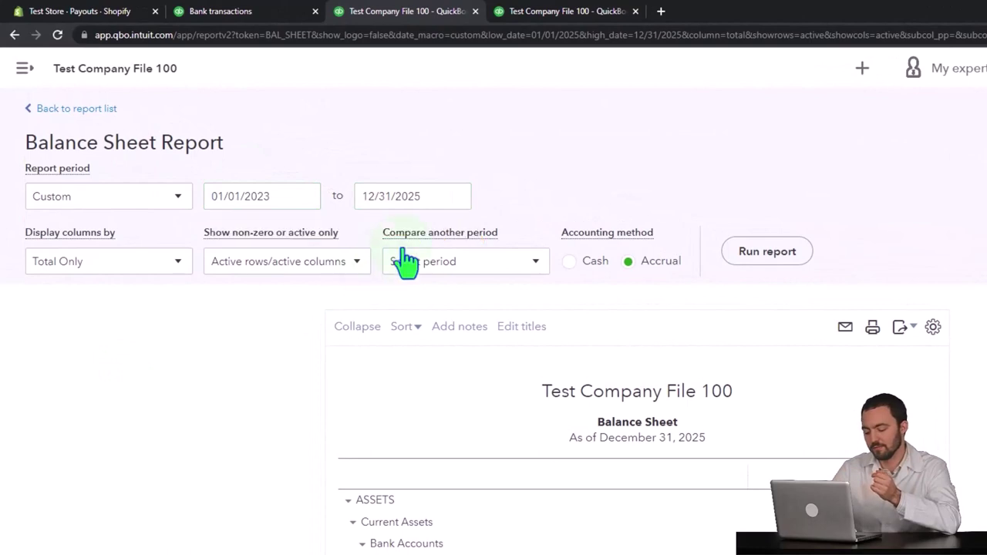
{"action": "key", "text": "BackSpace"}
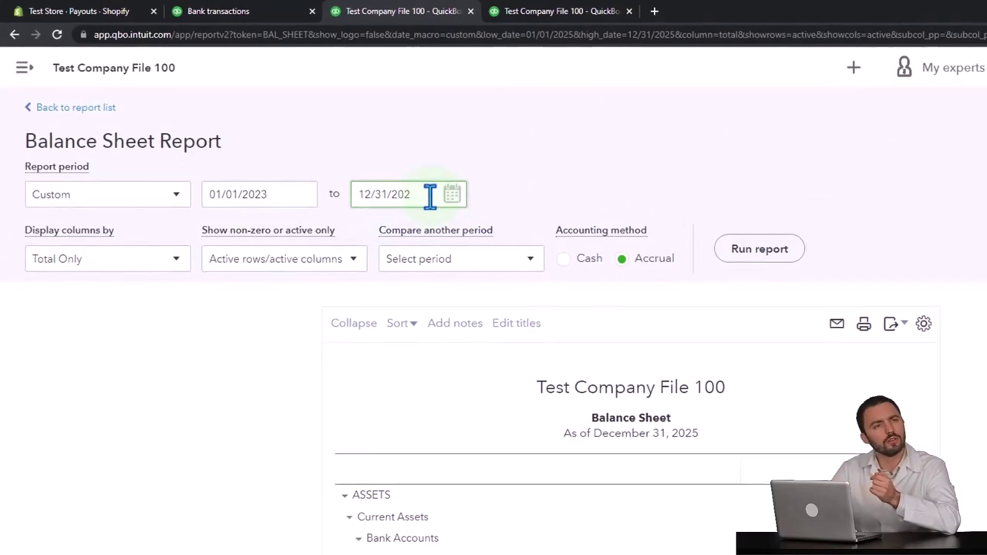
{"action": "type", "text": "3"}
{"action": "left_click", "coordinate": [747, 252]}
{"action": "scroll", "coordinate": [606, 204], "scroll_direction": "down", "scroll_amount": 3}
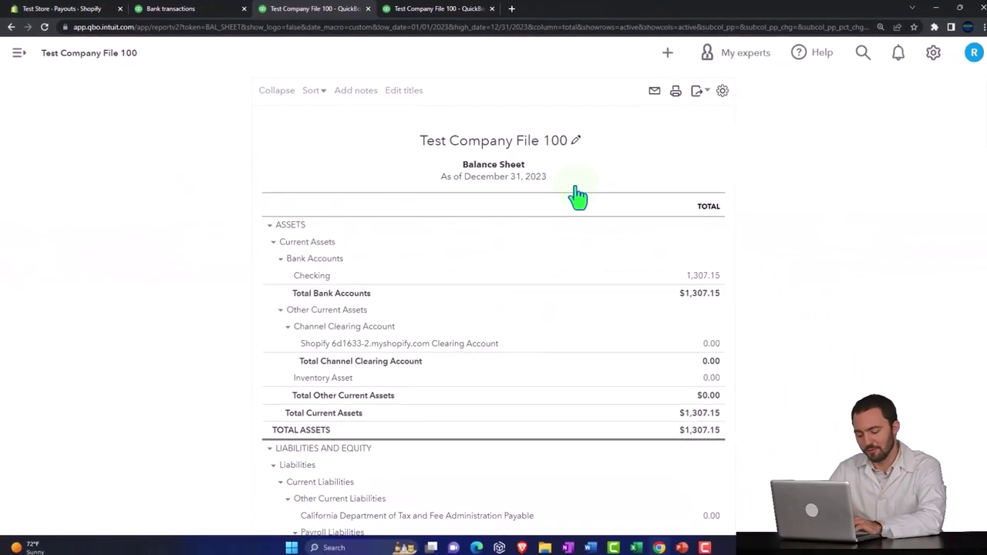
Open the transaction detail behind the Checking balance, examine the 05/09/2023 Shopify deposit, and exit the report without saving
{"action": "key", "text": "ctrl+plus"}
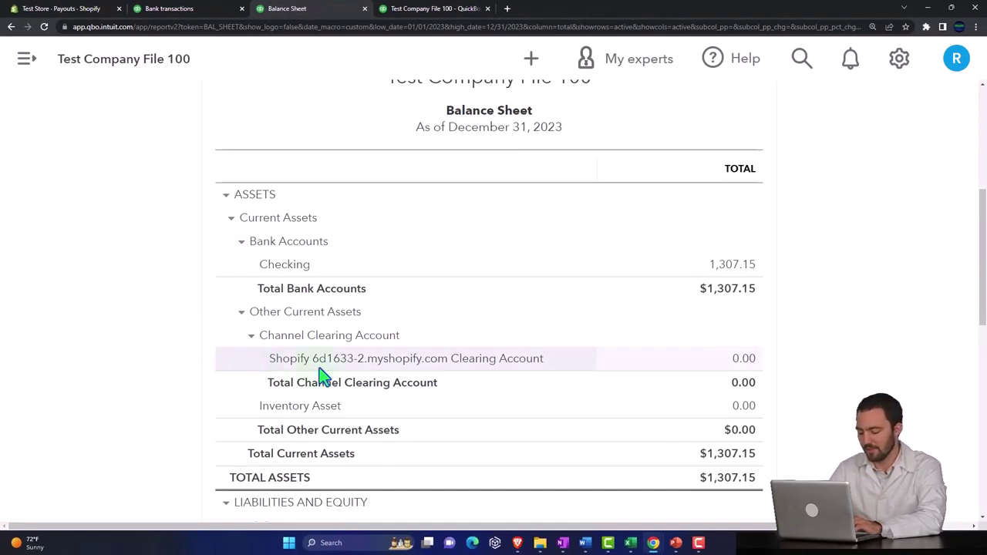
{"action": "left_click", "coordinate": [712, 270]}
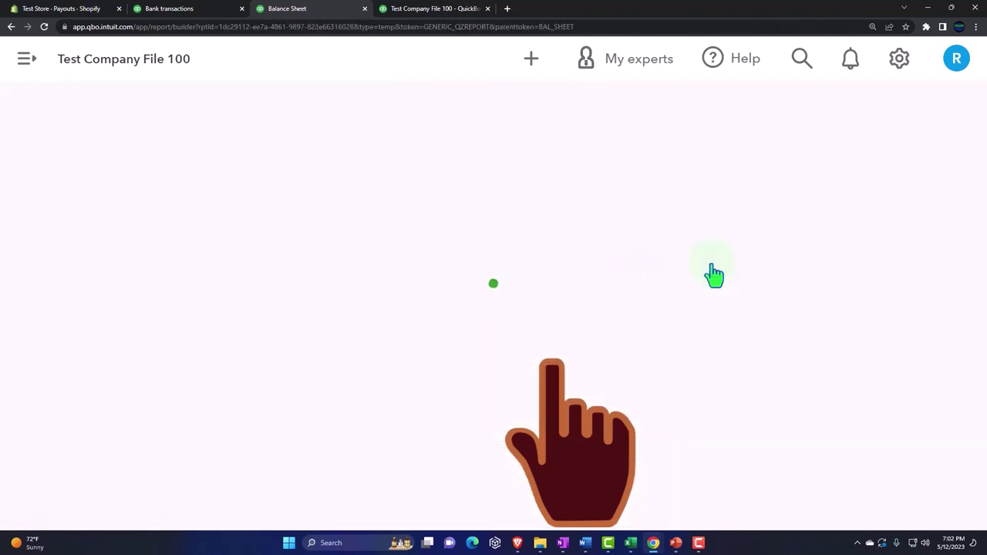
{"action": "key", "text": "ctrl+plus"}
{"action": "key", "text": "ctrl+plus"}
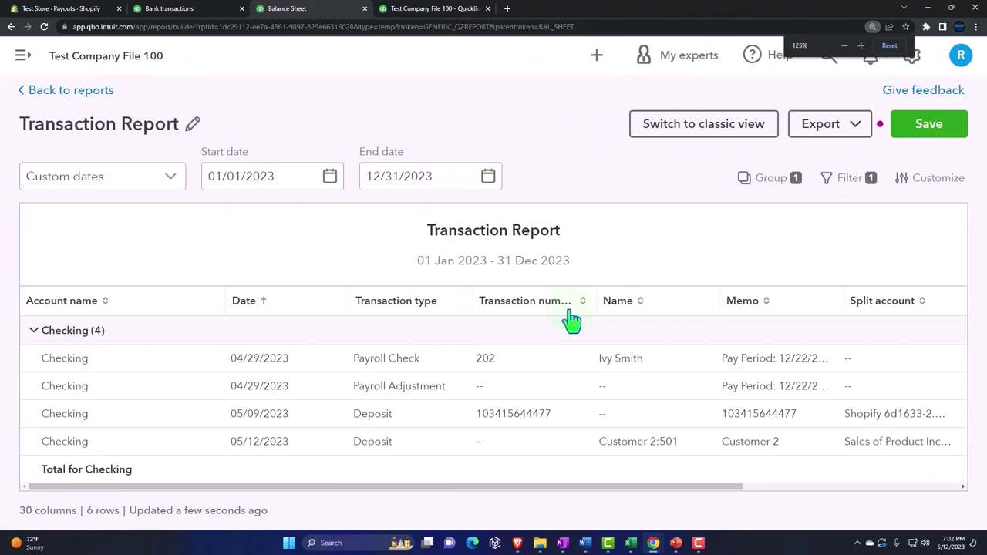
{"action": "key", "text": "ctrl+minus"}
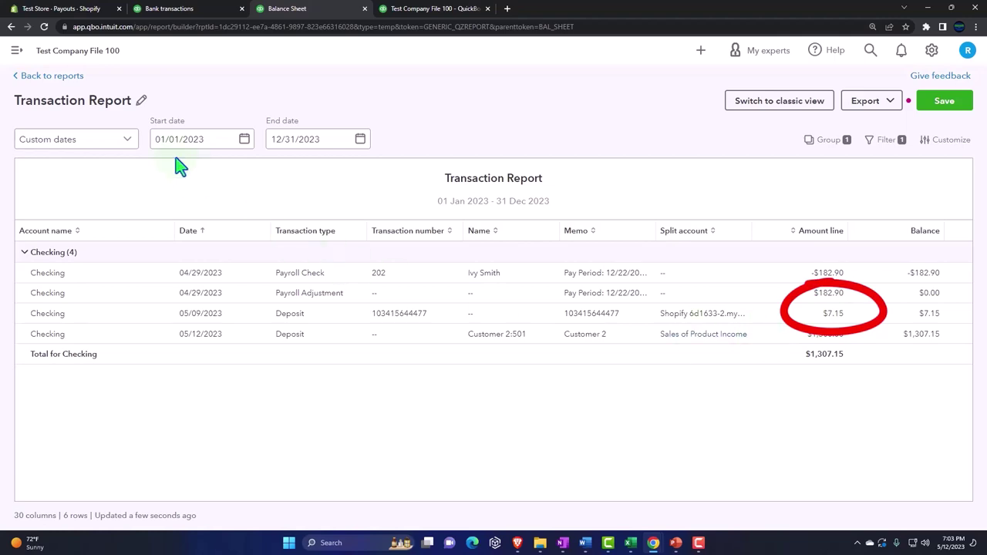
{"action": "left_click", "coordinate": [48, 76]}
{"action": "left_click", "coordinate": [518, 313]}
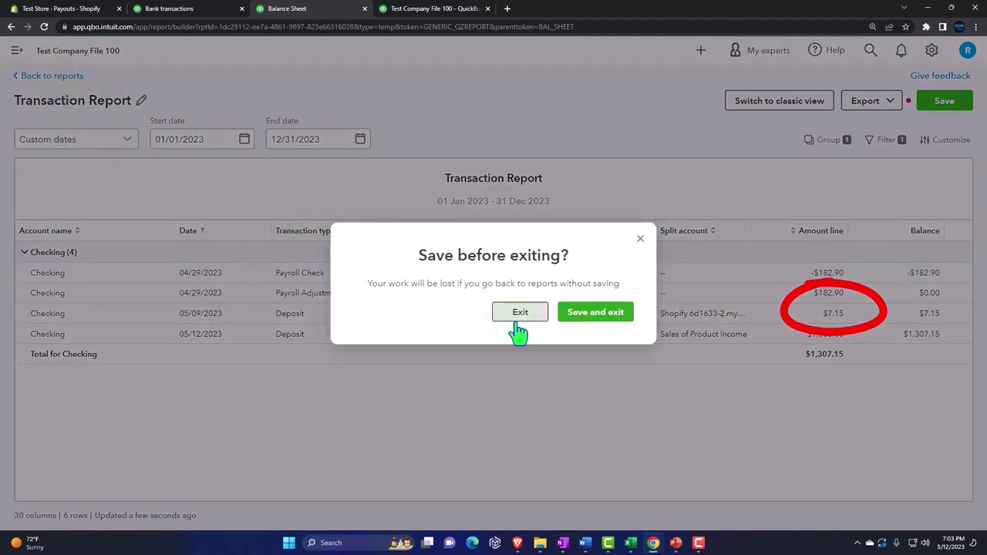